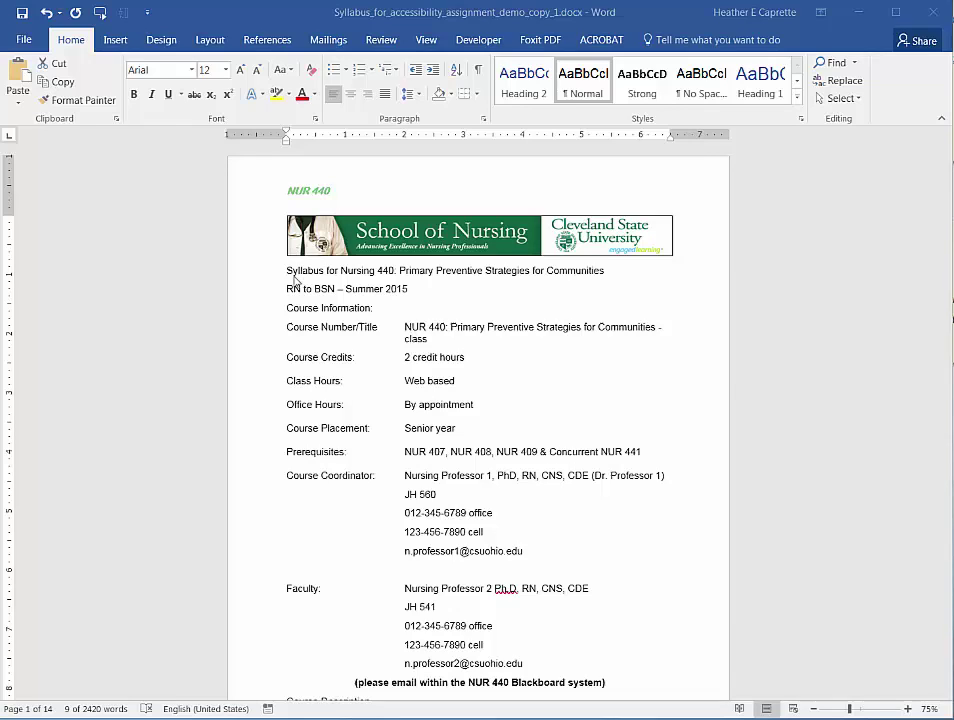
- Apply the Heading 1 style to the syllabus title line from the Styles pane
{"action": "triple_click", "coordinate": [293, 272]}
{"action": "key", "text": "ctrl+alt+shift+s"}
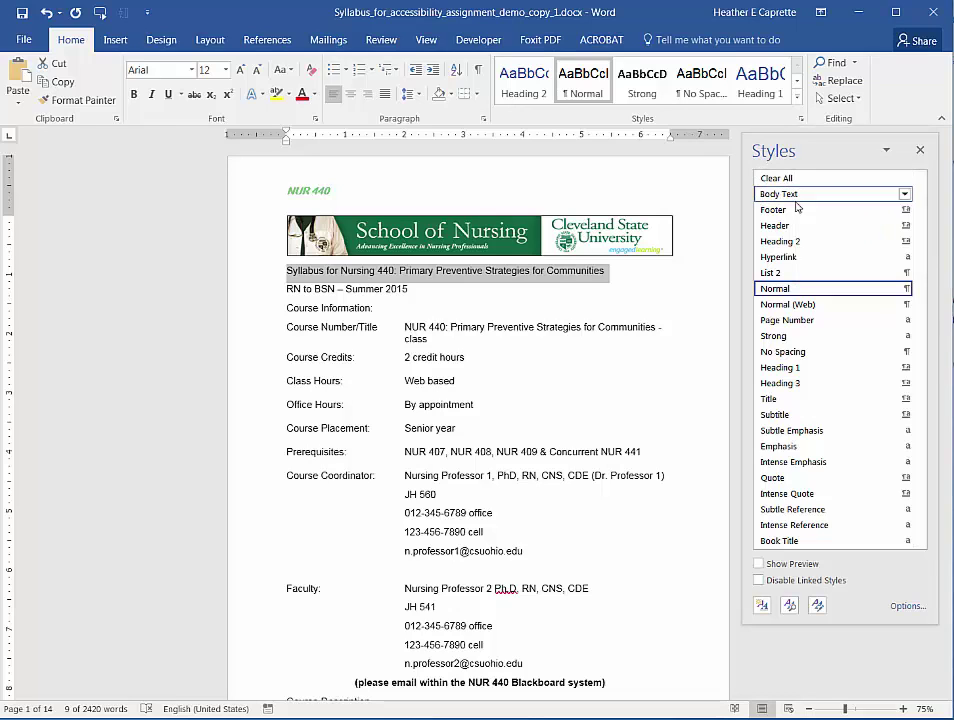
{"action": "left_click", "coordinate": [785, 368]}
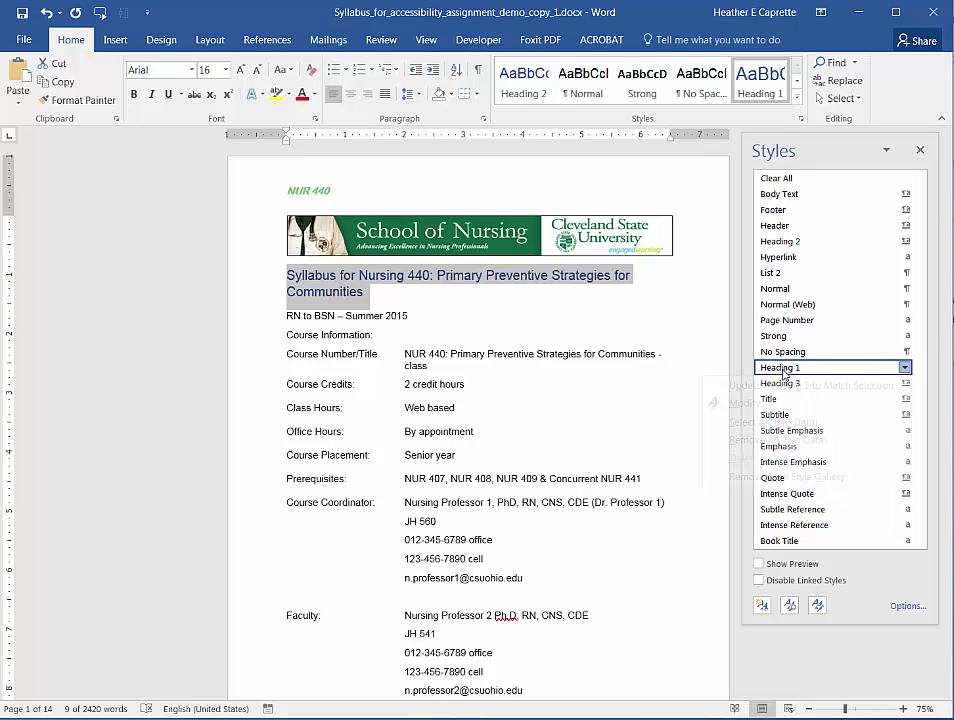
- Start modifying the Heading 1 style and bring up its custom font colour settings
{"action": "right_click", "coordinate": [785, 372]}
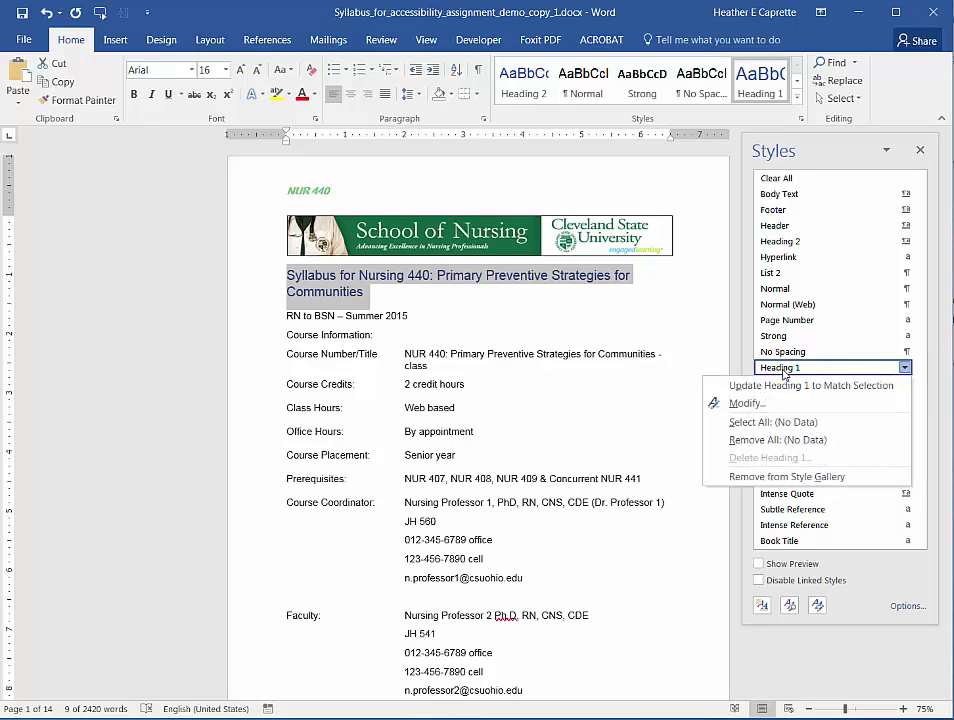
{"action": "left_click", "coordinate": [782, 405]}
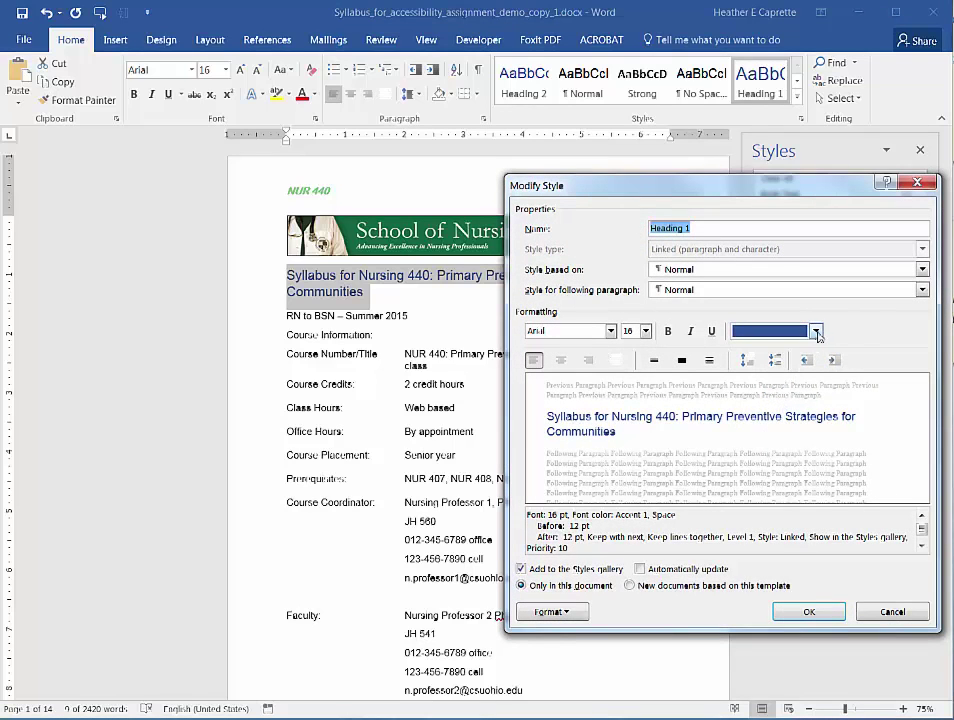
{"action": "left_click", "coordinate": [816, 332]}
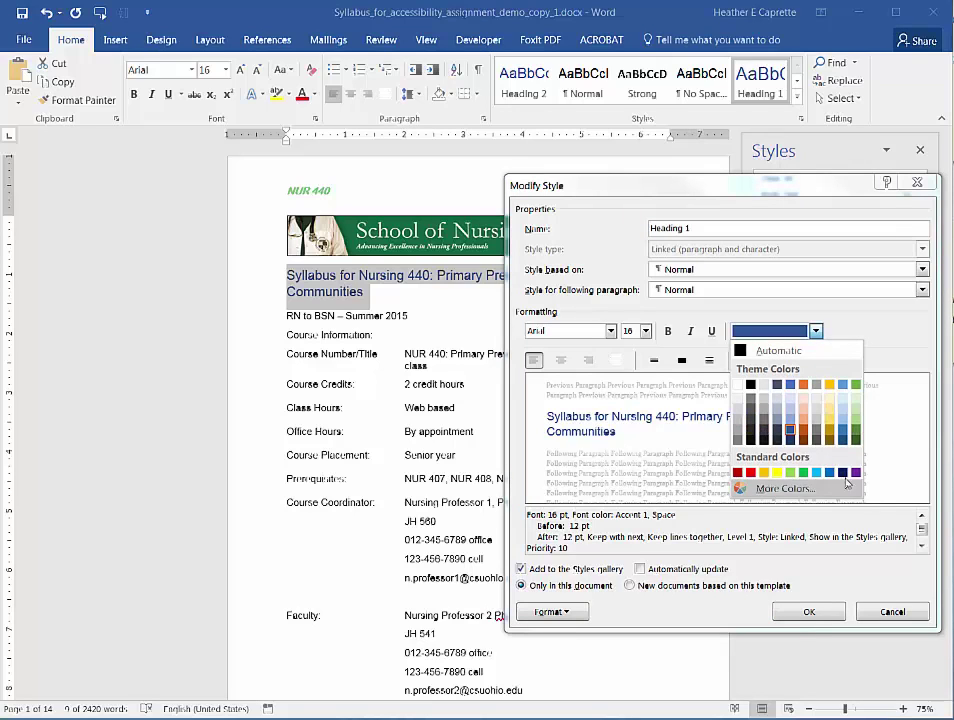
{"action": "left_click", "coordinate": [784, 489]}
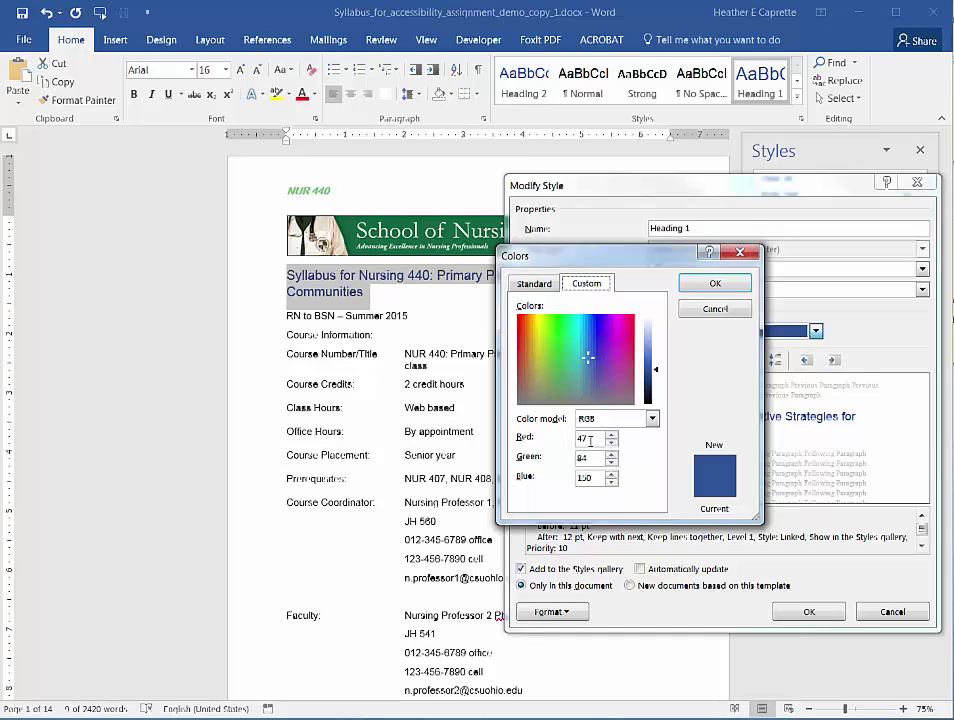
- Enter custom RGB values 0, 106, 77 for the Heading 1 font colour
{"action": "left_click_drag", "start_coordinate": [590, 440], "coordinate": [565, 441]}
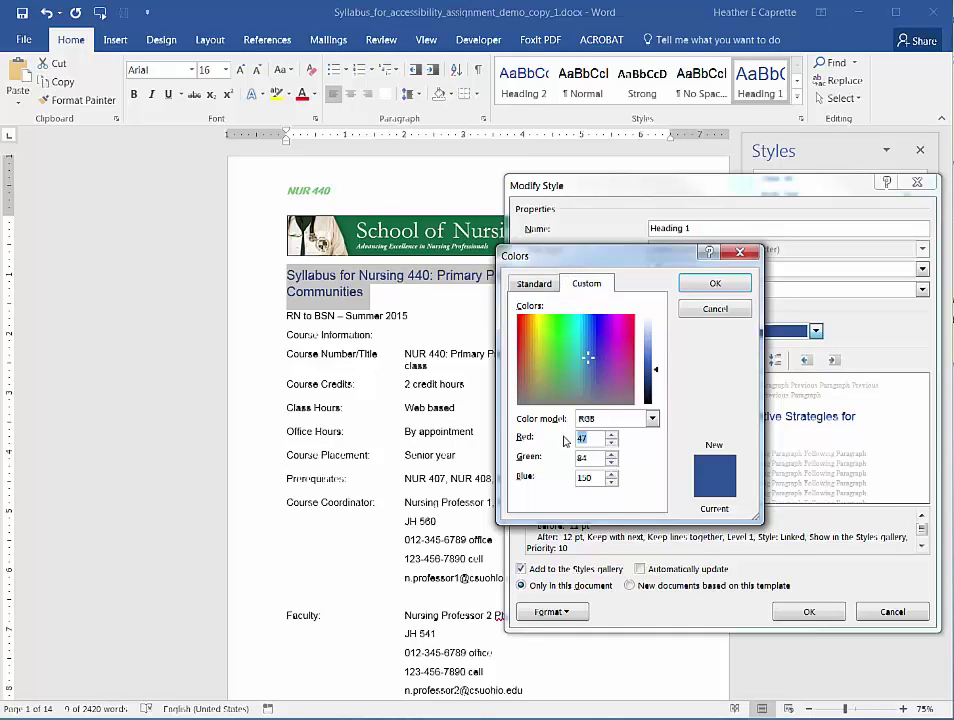
{"action": "type", "text": "0"}
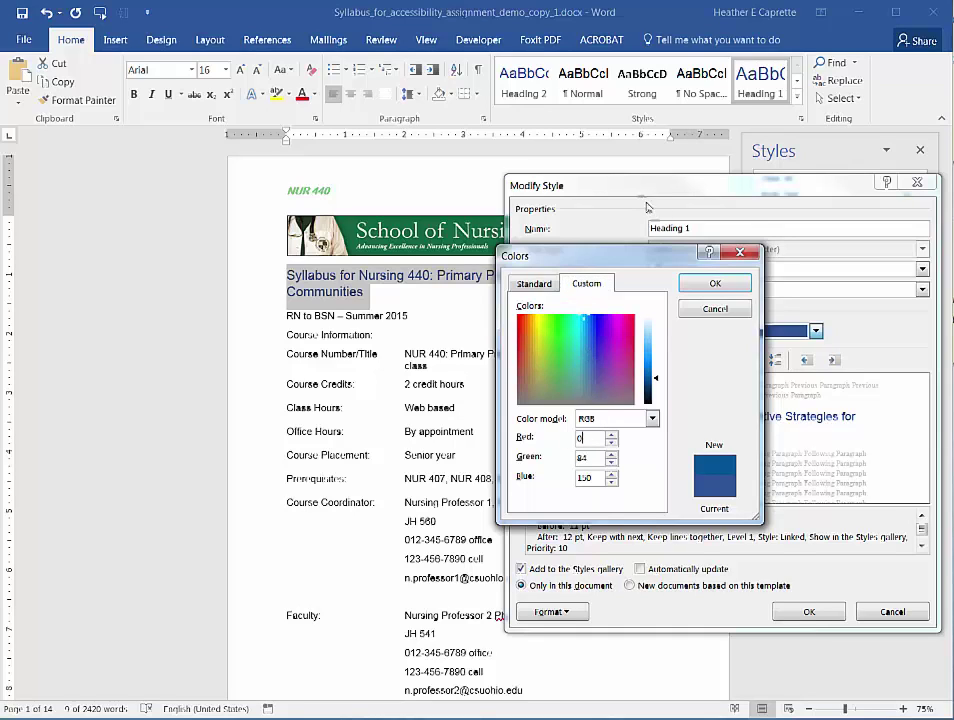
{"action": "double_click", "coordinate": [582, 457]}
{"action": "type", "text": "100"}
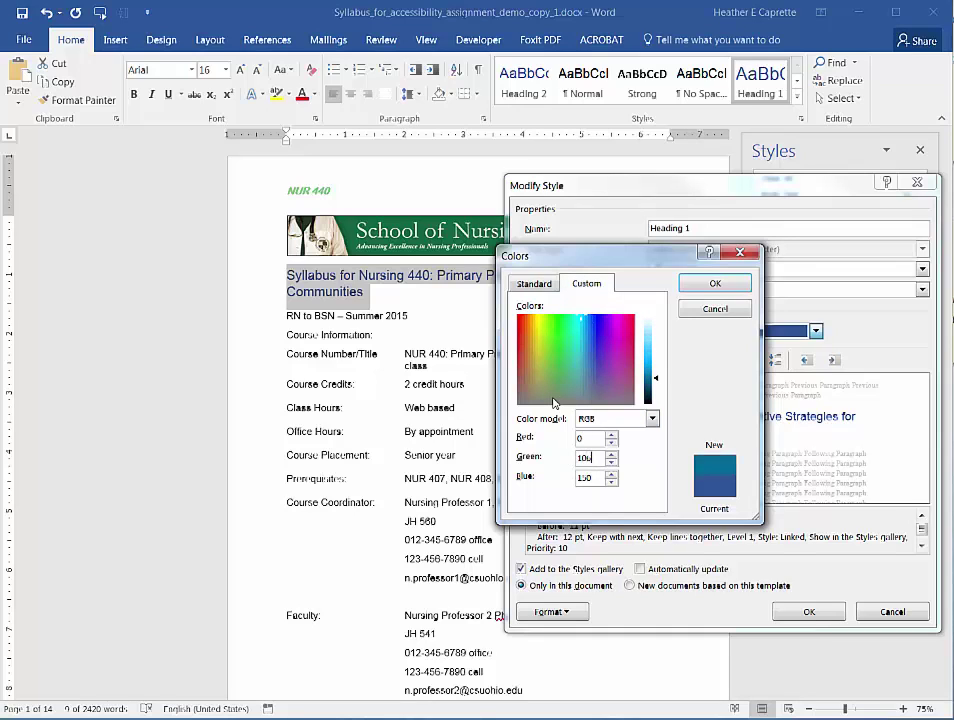
{"action": "double_click", "coordinate": [584, 477]}
{"action": "type", "text": "77"}
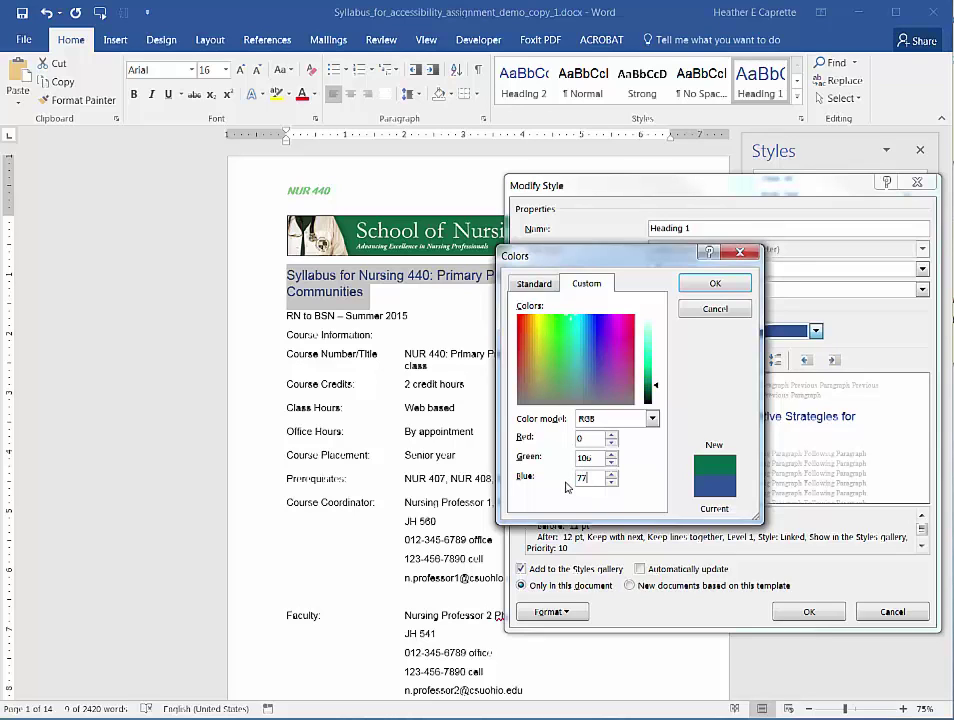
{"action": "type", "text": "7"}
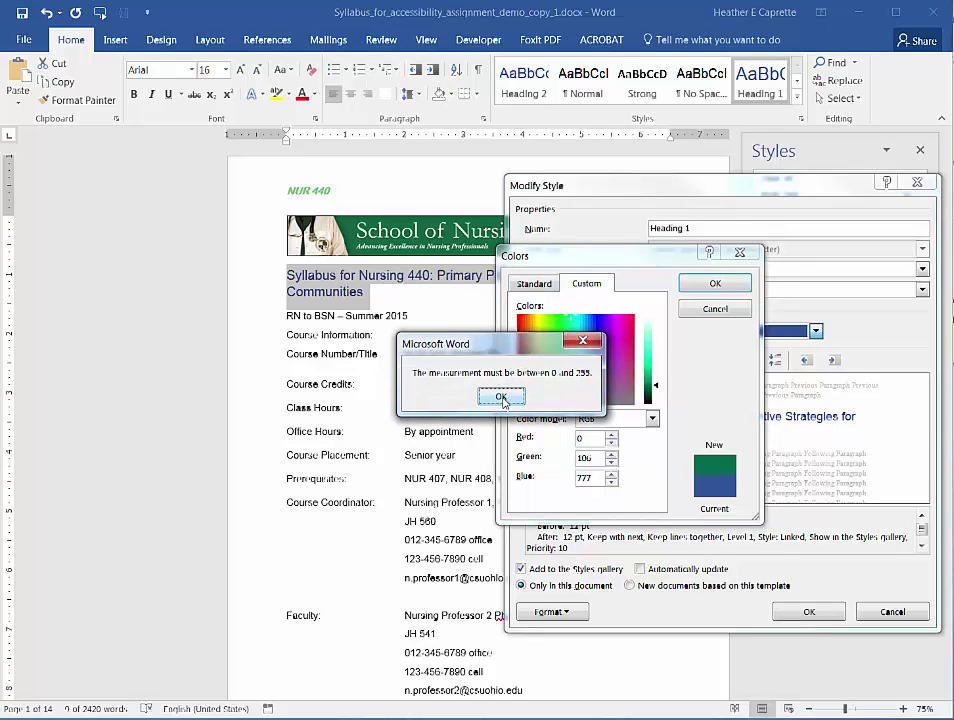
{"action": "left_click", "coordinate": [501, 396]}
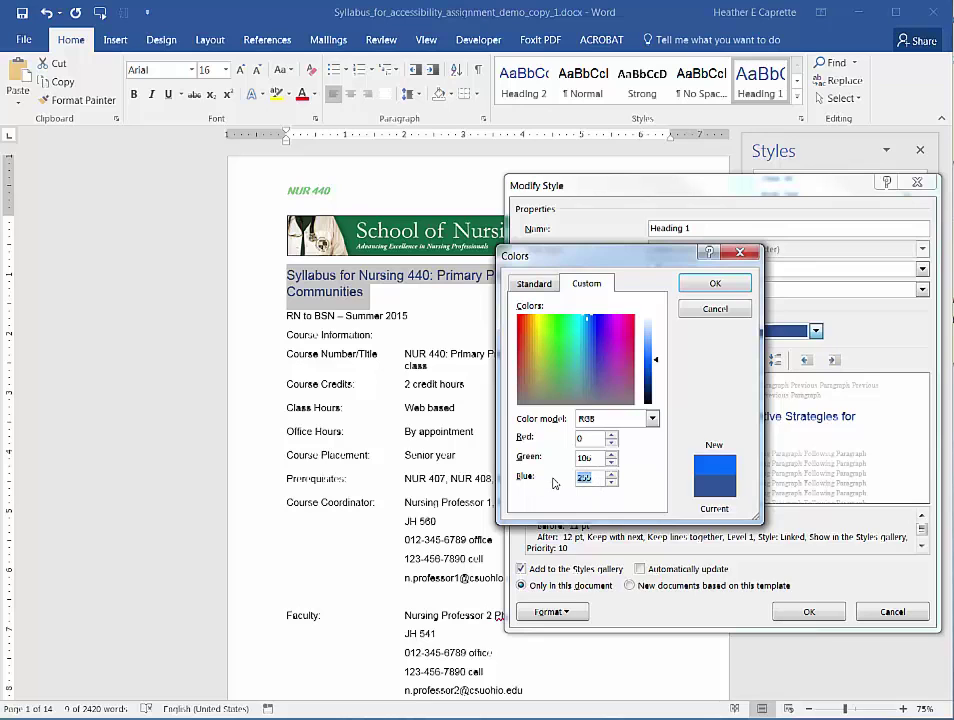
- Confirm the dark green colour and set the Heading 1 font size to 14 pt
{"action": "type", "text": "77"}
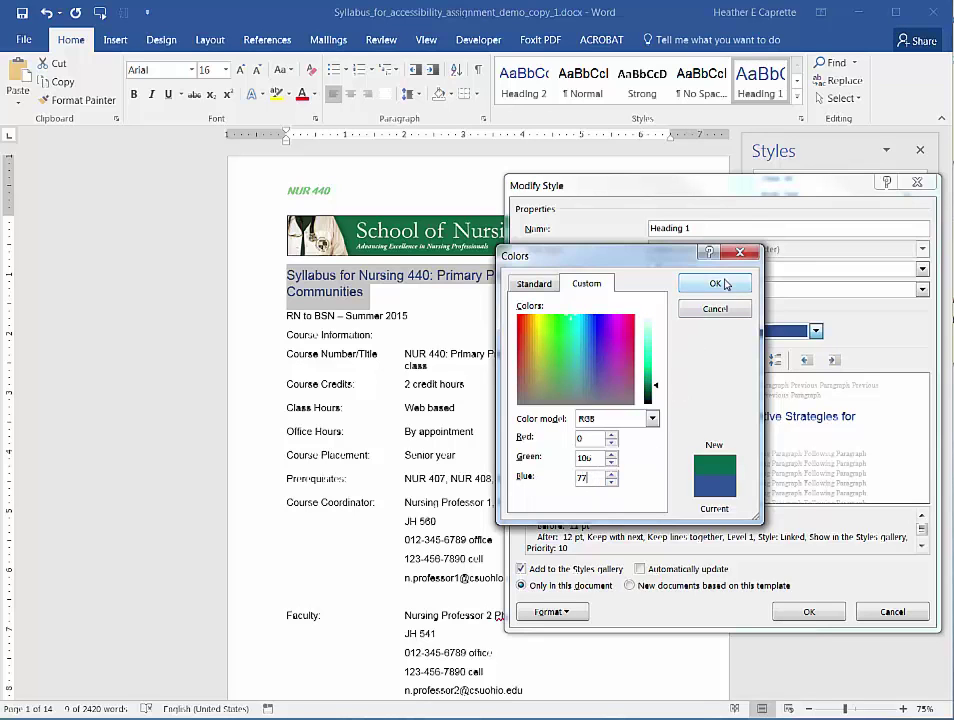
{"action": "left_click", "coordinate": [715, 283]}
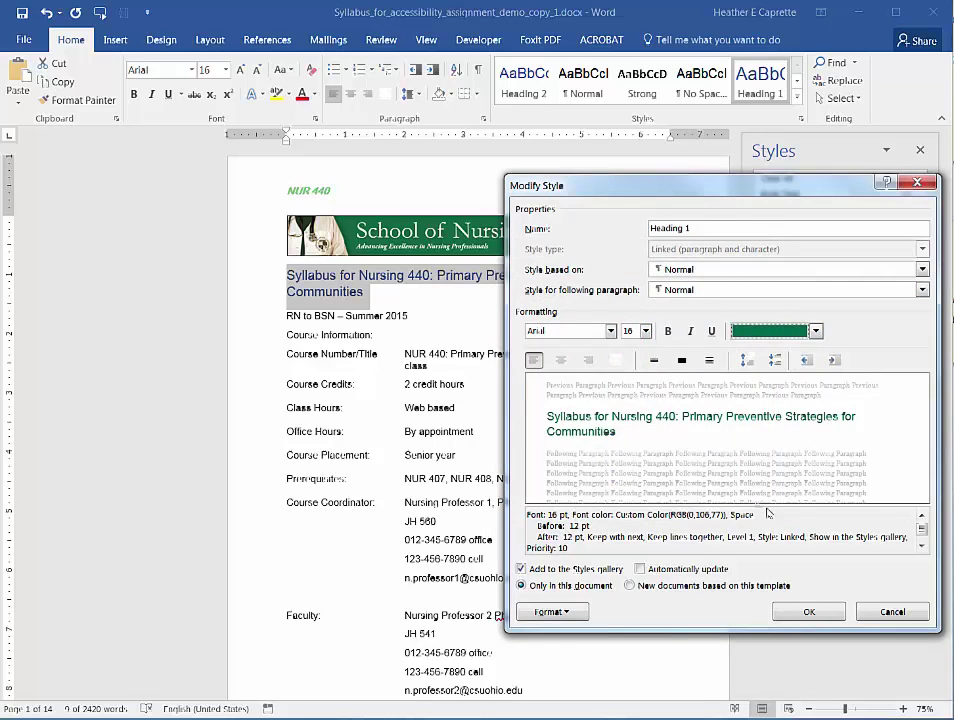
{"action": "left_click", "coordinate": [646, 332]}
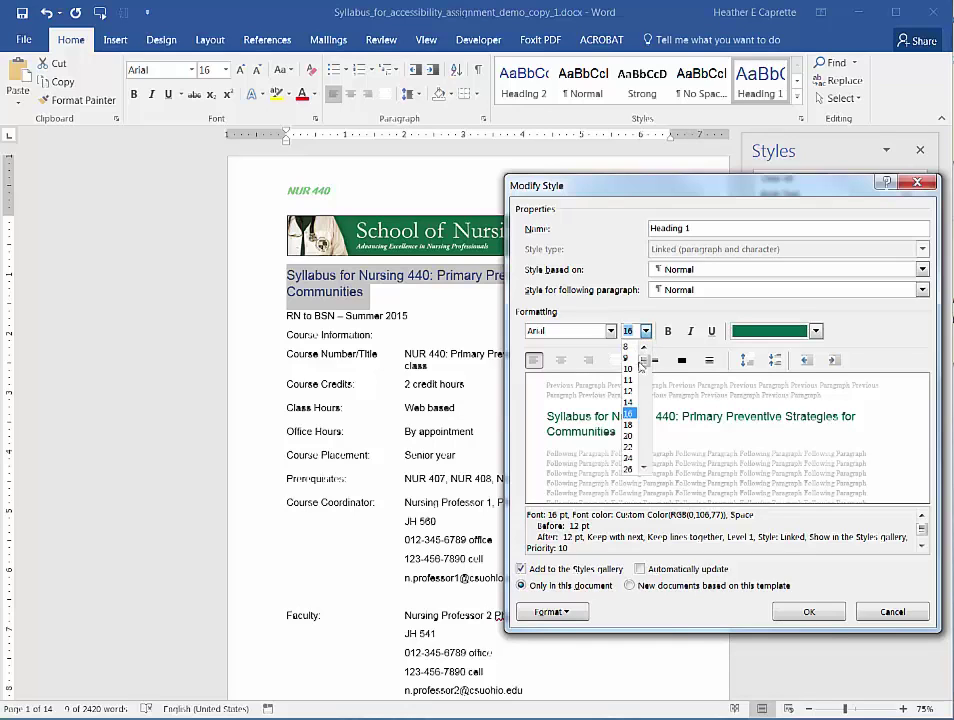
{"action": "left_click", "coordinate": [630, 403]}
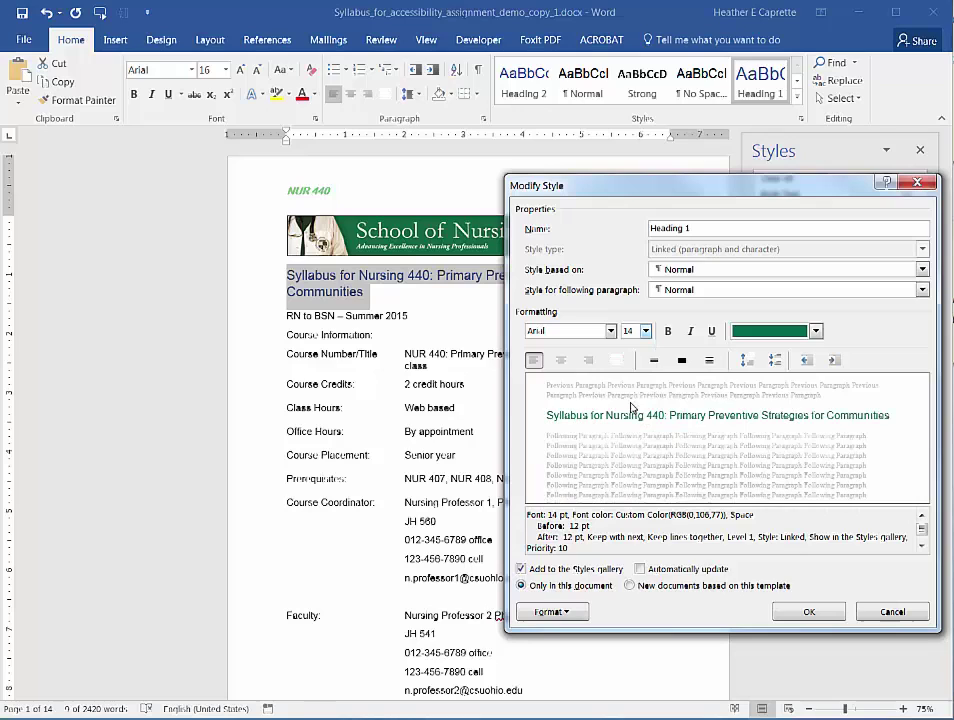
{"action": "left_click", "coordinate": [668, 331]}
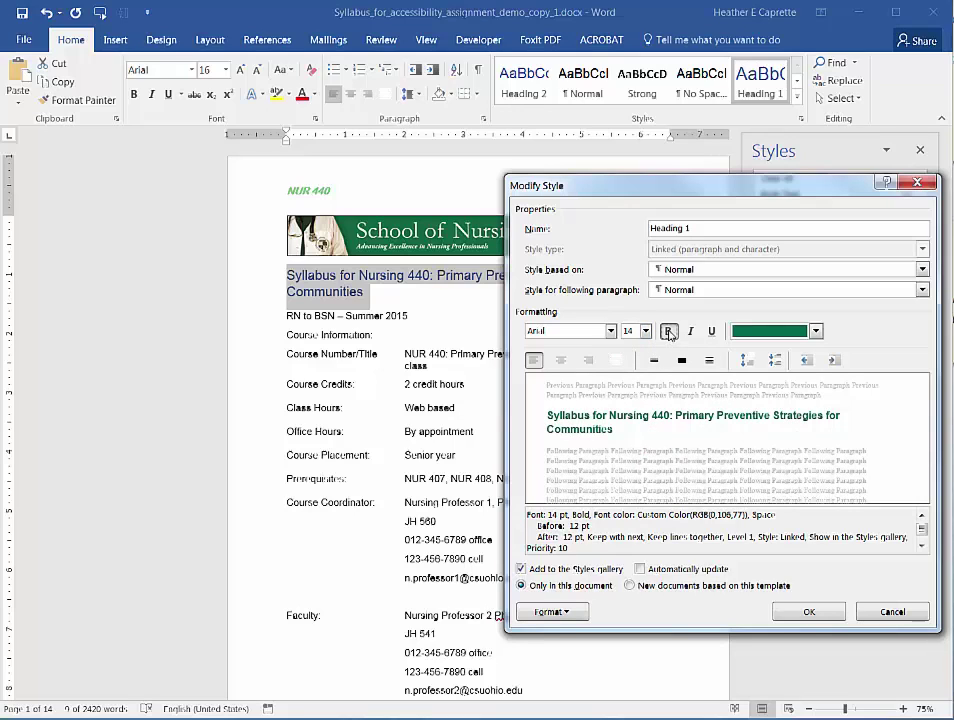
- Make Heading 1 non-bold at 14 pt and left-aligned
{"action": "left_click", "coordinate": [646, 331]}
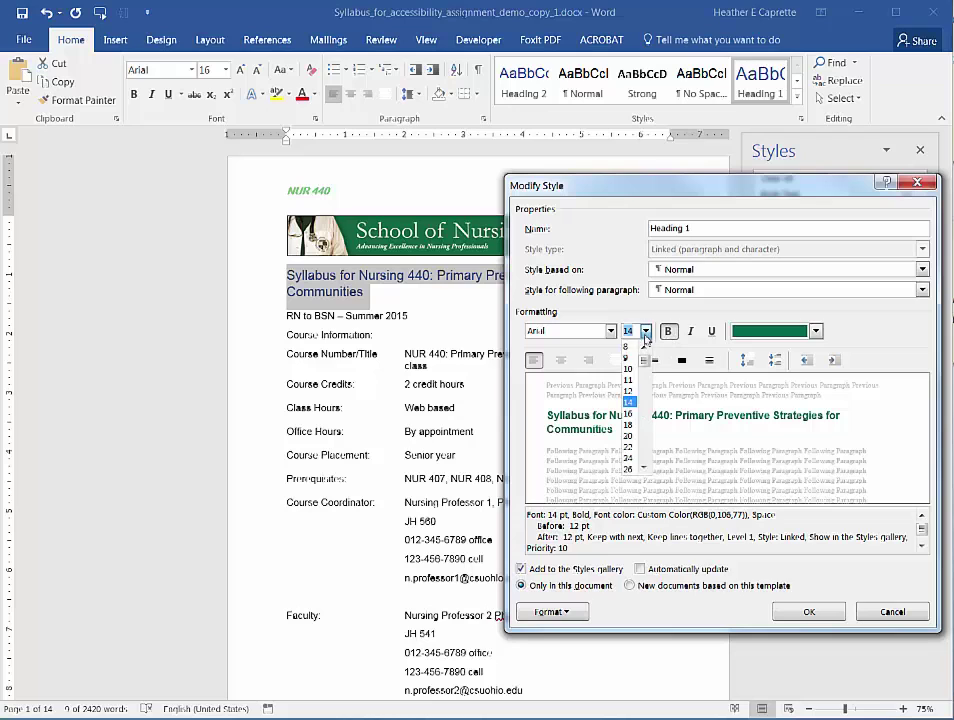
{"action": "left_click", "coordinate": [629, 392]}
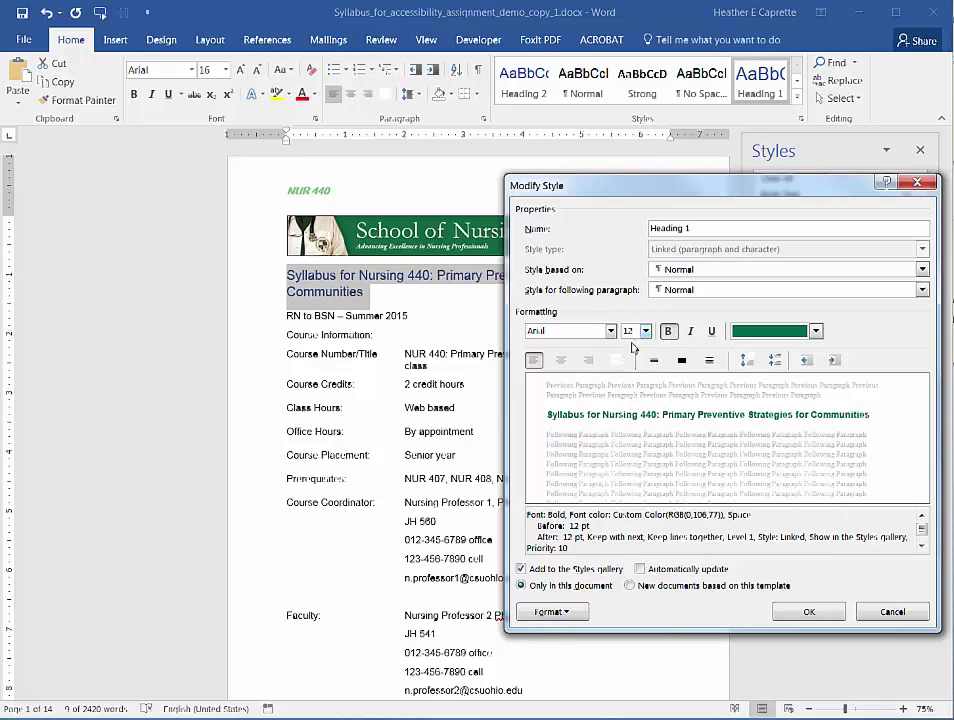
{"action": "left_click", "coordinate": [668, 331]}
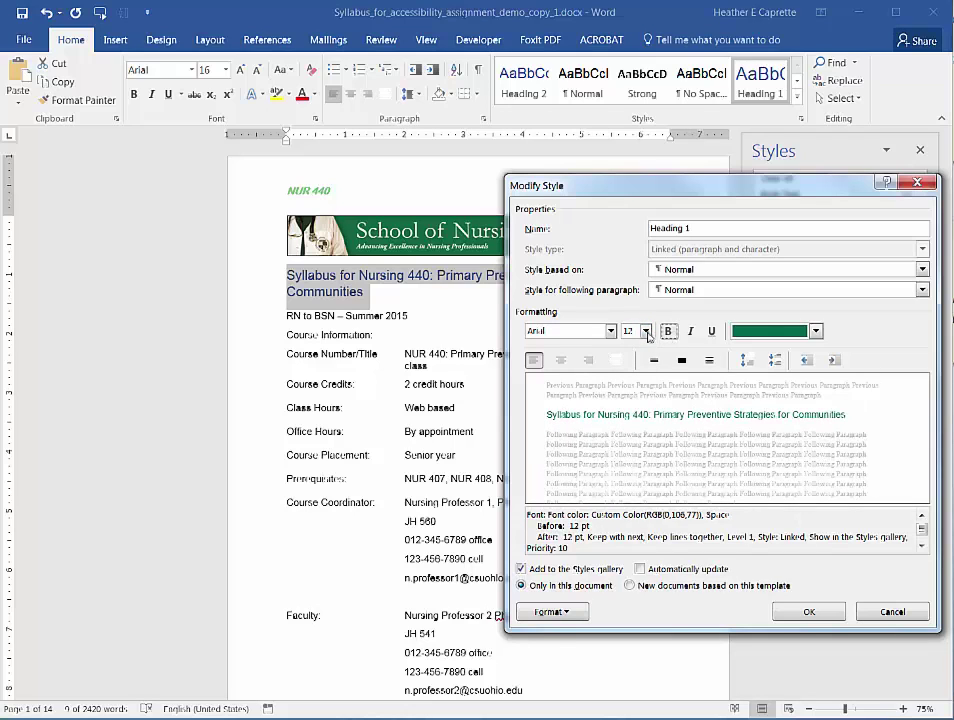
{"action": "left_click", "coordinate": [646, 331]}
{"action": "left_click", "coordinate": [635, 403]}
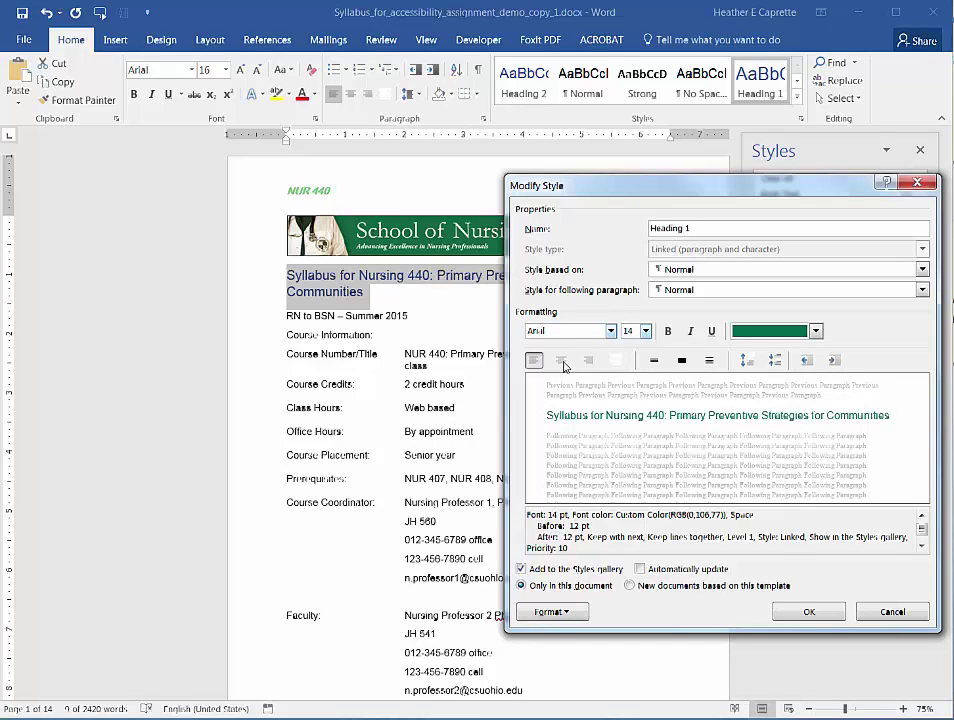
{"action": "left_click", "coordinate": [562, 361]}
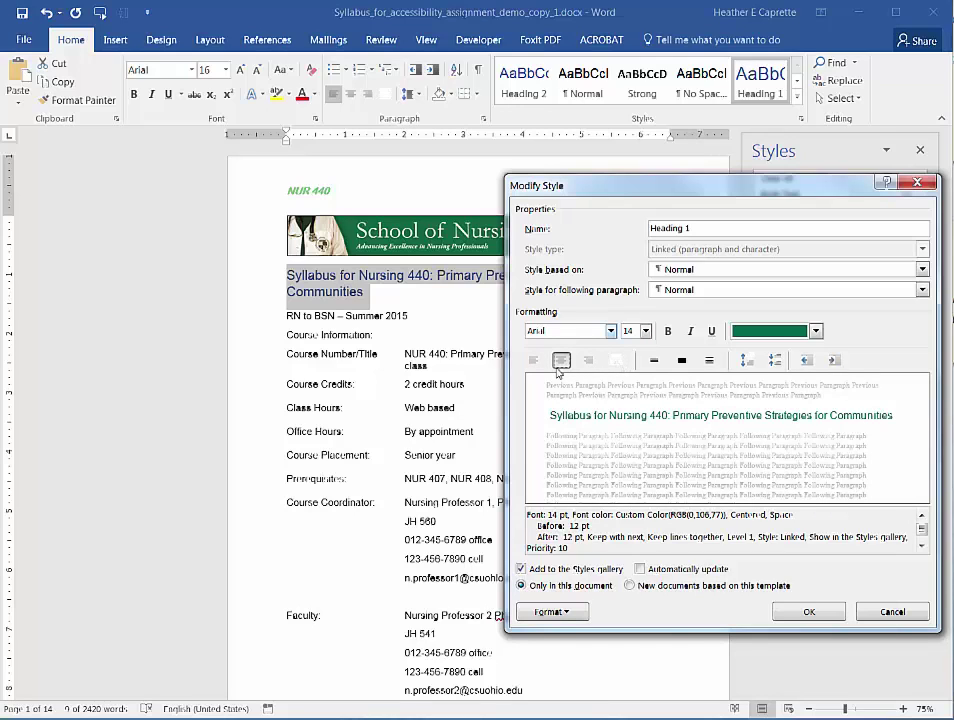
{"action": "left_click", "coordinate": [533, 361]}
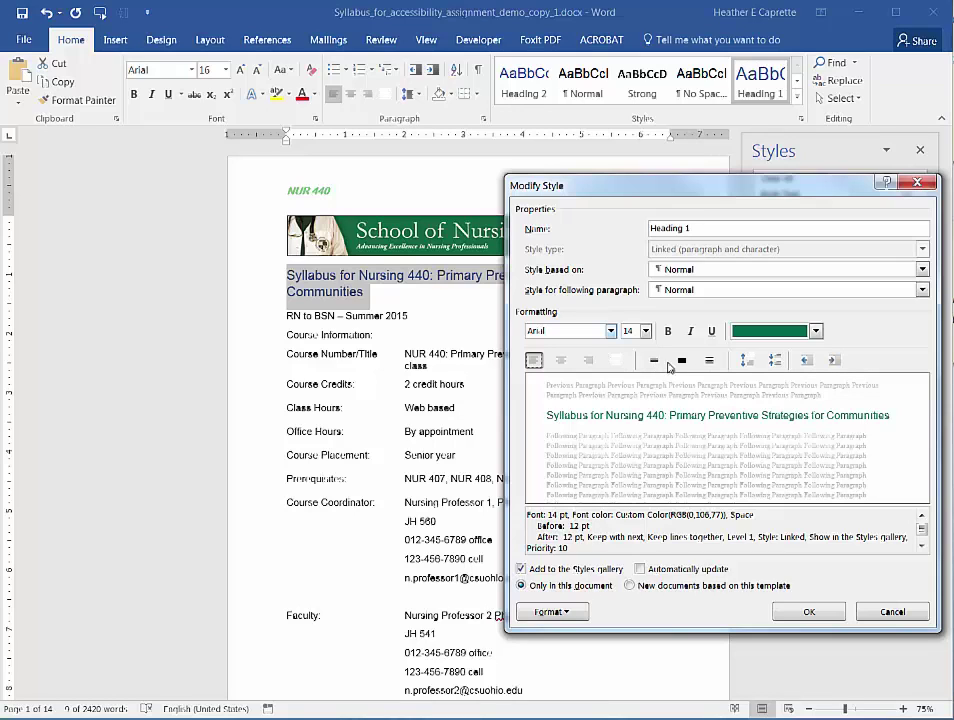
- Give Heading 1 single line spacing with 12 pt of space before and after
{"action": "left_click", "coordinate": [683, 363]}
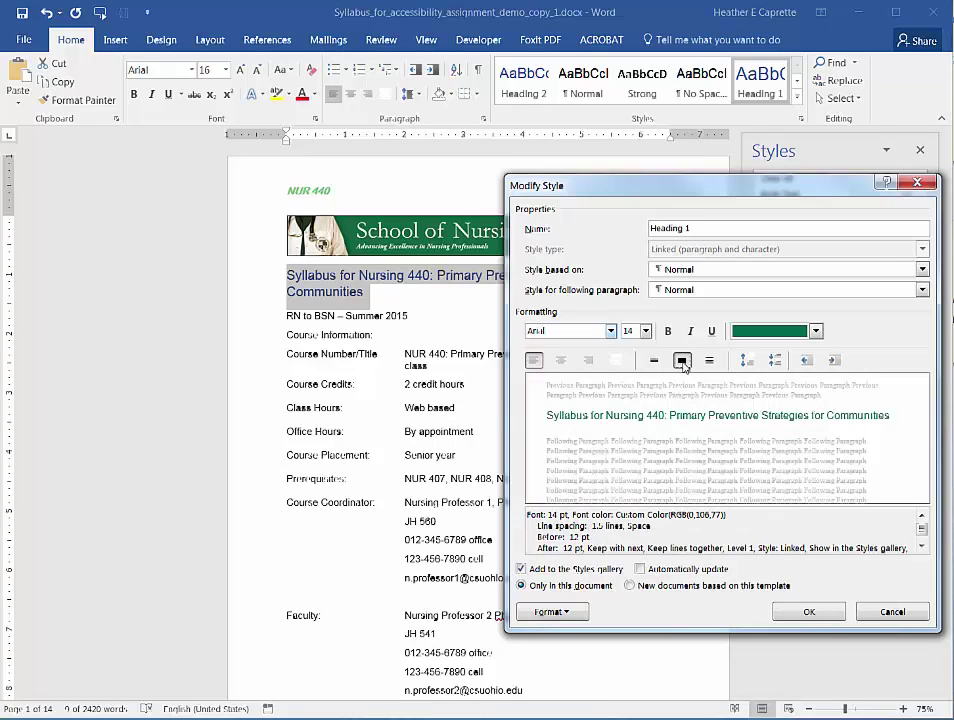
{"action": "left_click", "coordinate": [709, 364]}
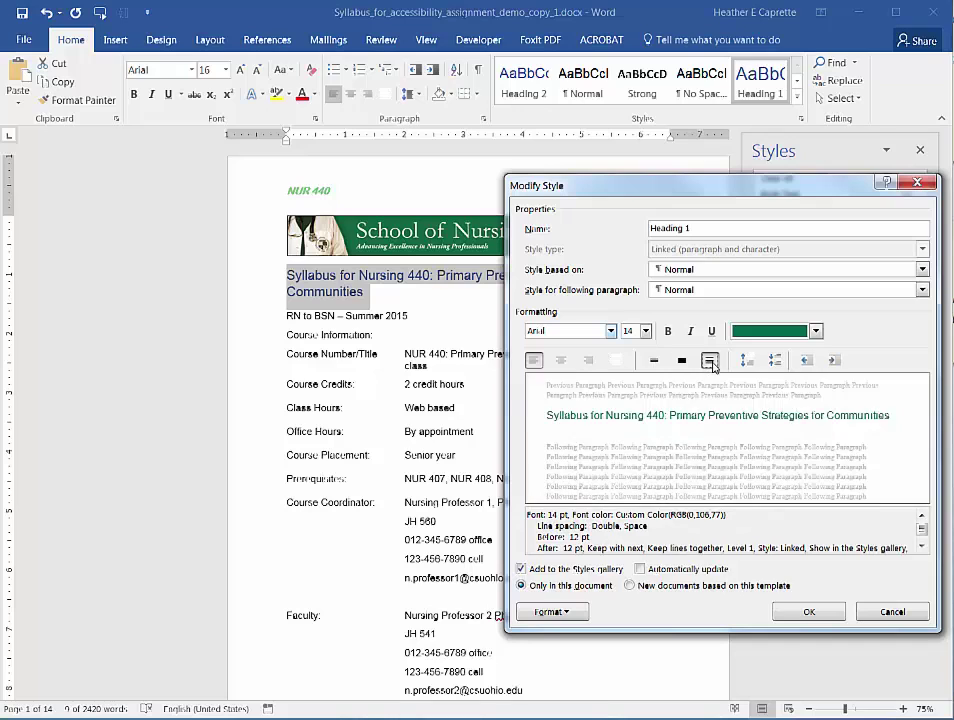
{"action": "left_click", "coordinate": [654, 361]}
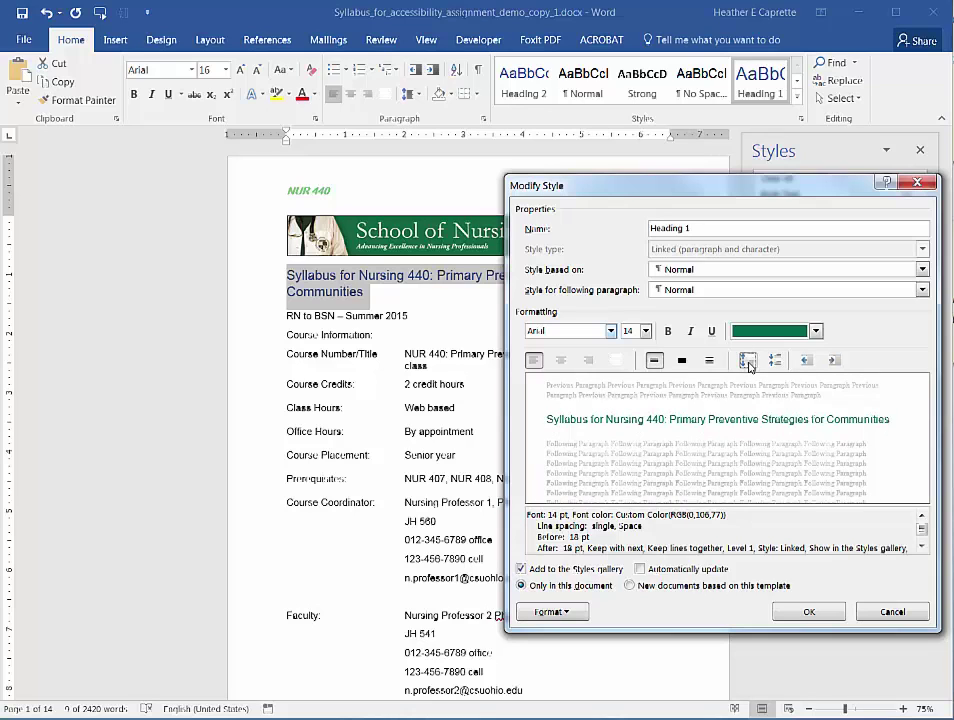
{"action": "left_click", "coordinate": [747, 362]}
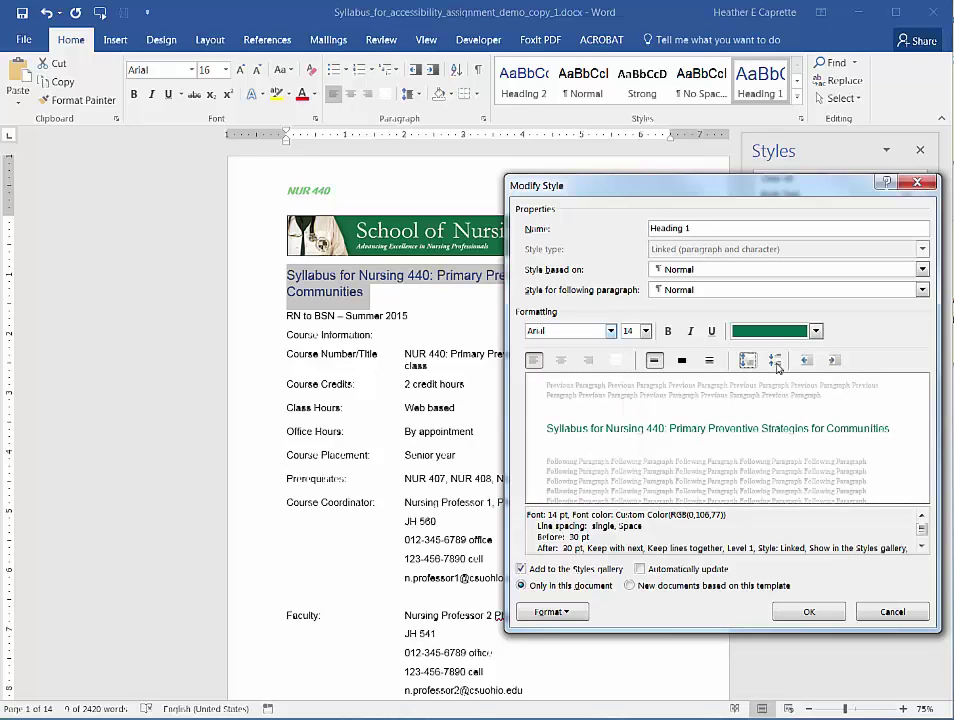
{"action": "left_click", "coordinate": [776, 361]}
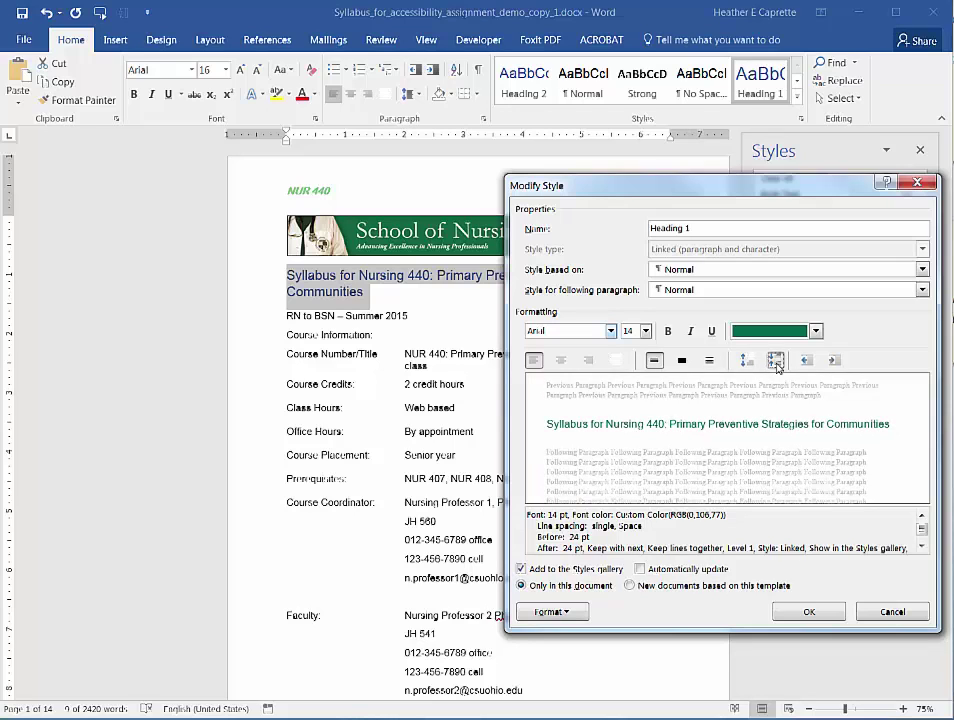
{"action": "left_click", "coordinate": [777, 362]}
{"action": "left_click", "coordinate": [777, 362]}
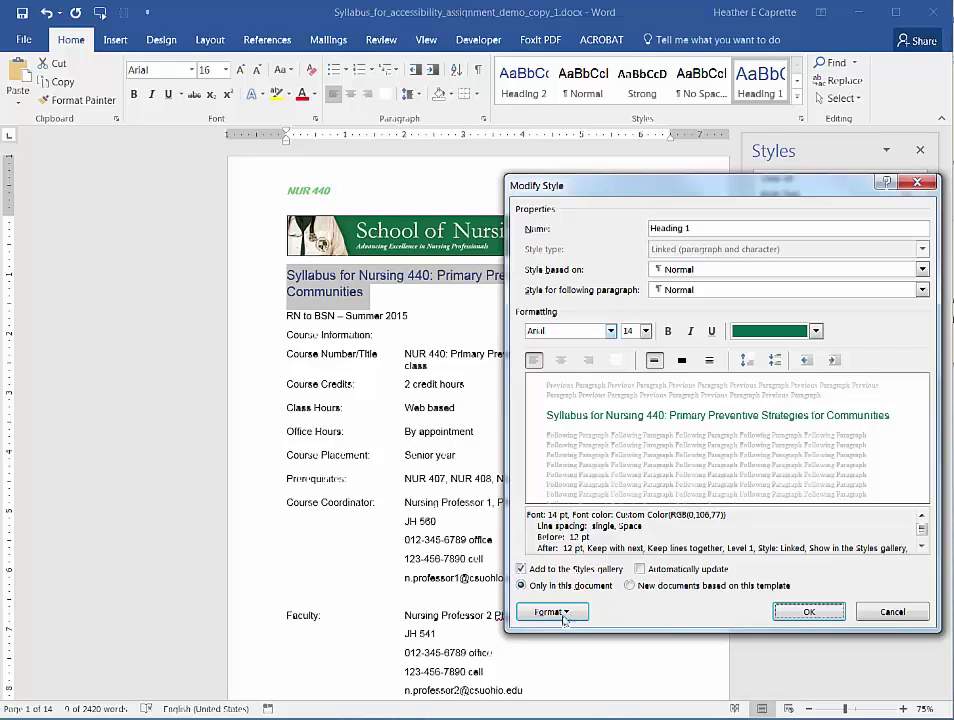
- Lower Heading 1's Spacing Before to 6 pt in Paragraph settings, keeping 12 pt after
{"action": "left_click", "coordinate": [571, 616]}
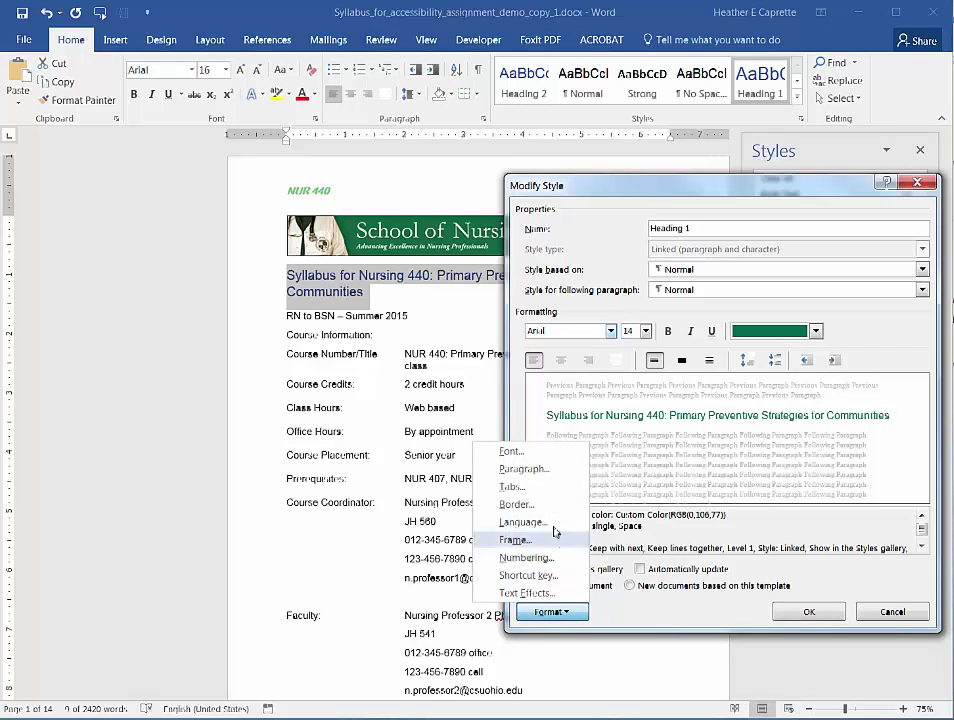
{"action": "left_click", "coordinate": [535, 468]}
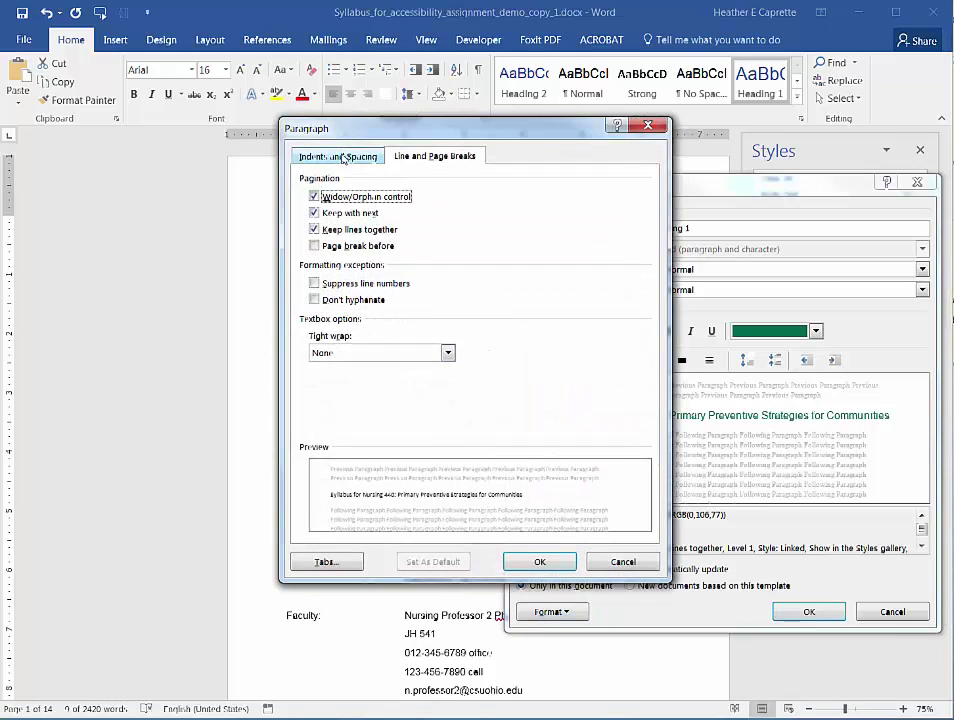
{"action": "left_click", "coordinate": [336, 156]}
{"action": "left_click_drag", "start_coordinate": [430, 135], "coordinate": [258, 168]}
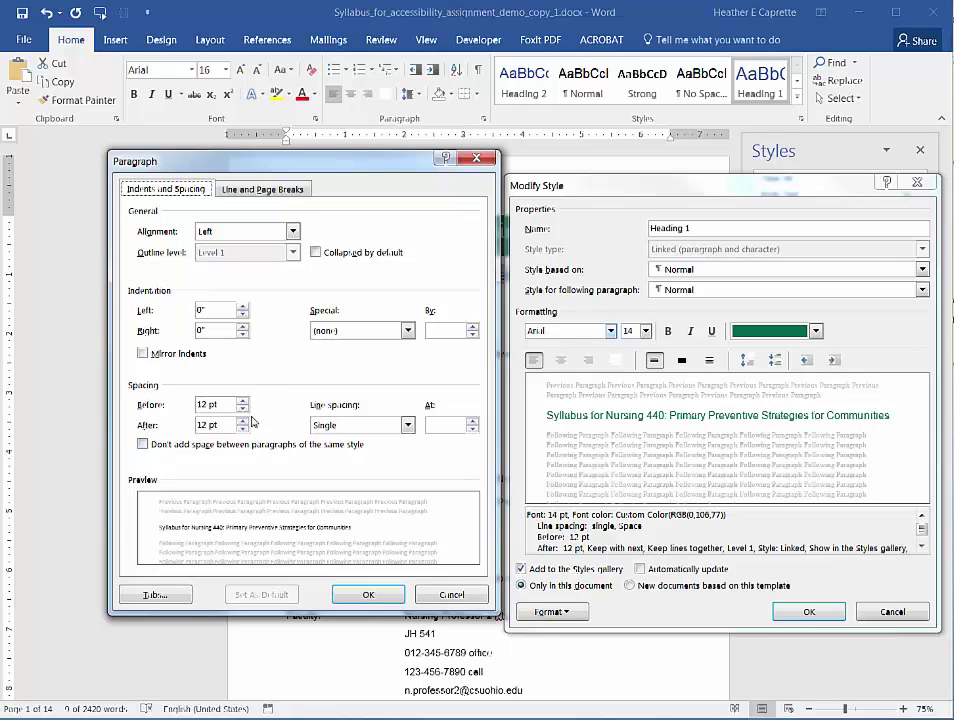
{"action": "left_click", "coordinate": [242, 409]}
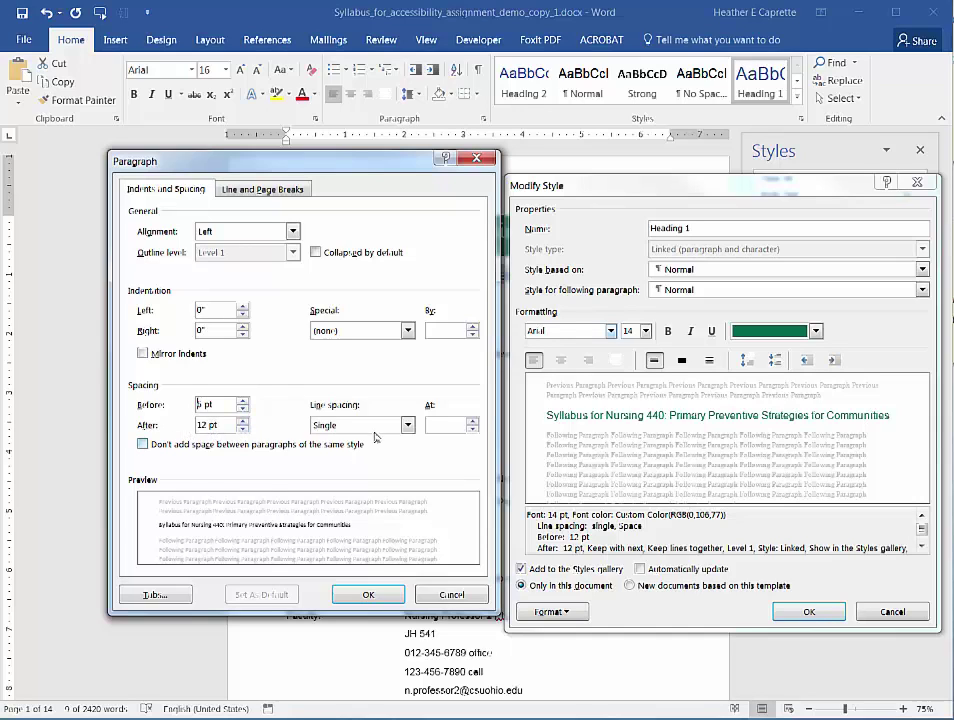
{"action": "left_click", "coordinate": [368, 594]}
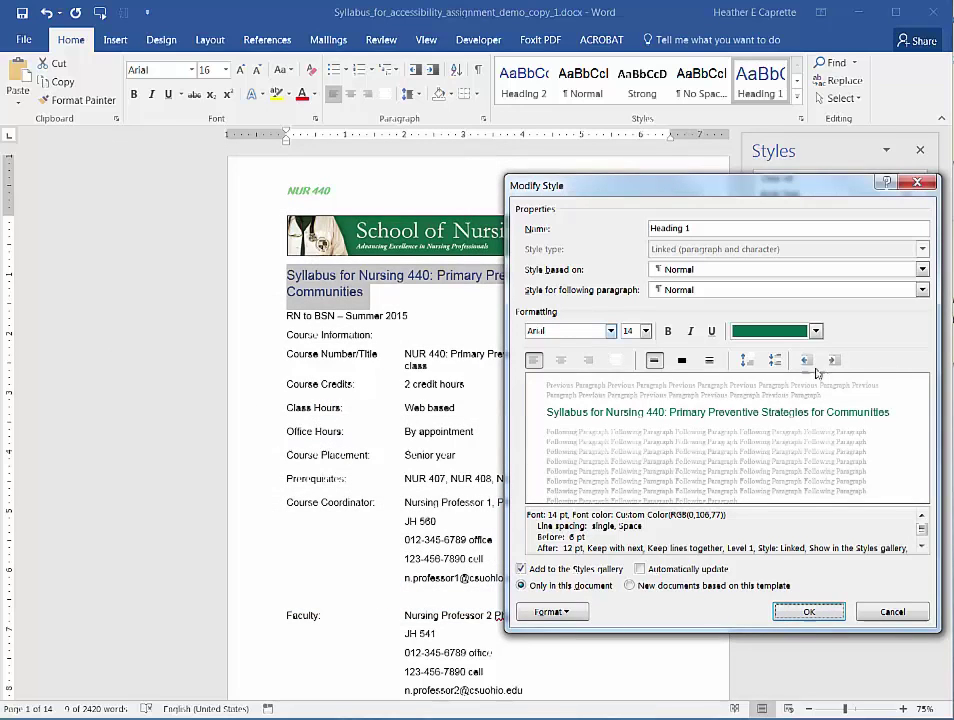
- Save the revised Heading 1 style so the title shows in 14 pt dark green Arial
{"action": "left_click", "coordinate": [828, 613]}
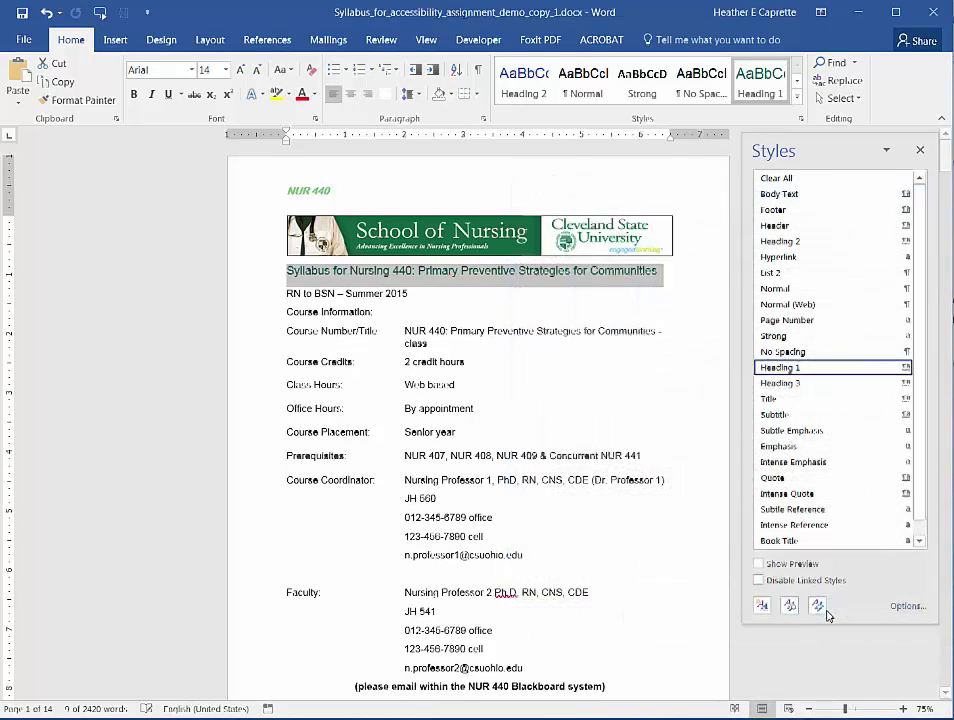